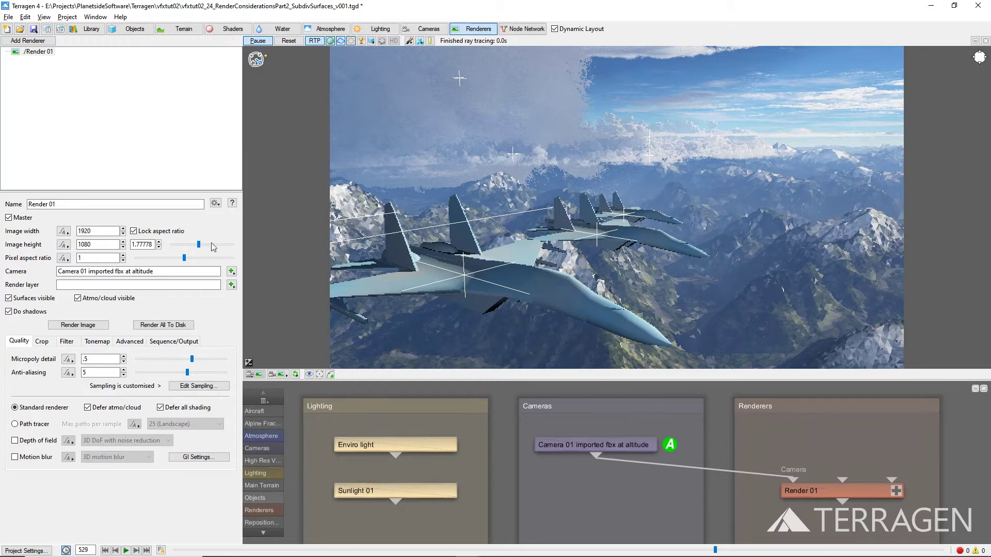
Step: Set the micropoly detail of Render 01 to 0.8
{"action": "left_click", "coordinate": [104, 358]}
{"action": "key", "text": "BackSpace"}
{"action": "key", "text": "BackSpace"}
{"action": "type", "text": "0.8"}
{"action": "key", "text": "Return"}
Step: Open the render pixel sampler settings, check the first sampling level options, and set anti-aliasing to 2
{"action": "left_click", "coordinate": [192, 388]}
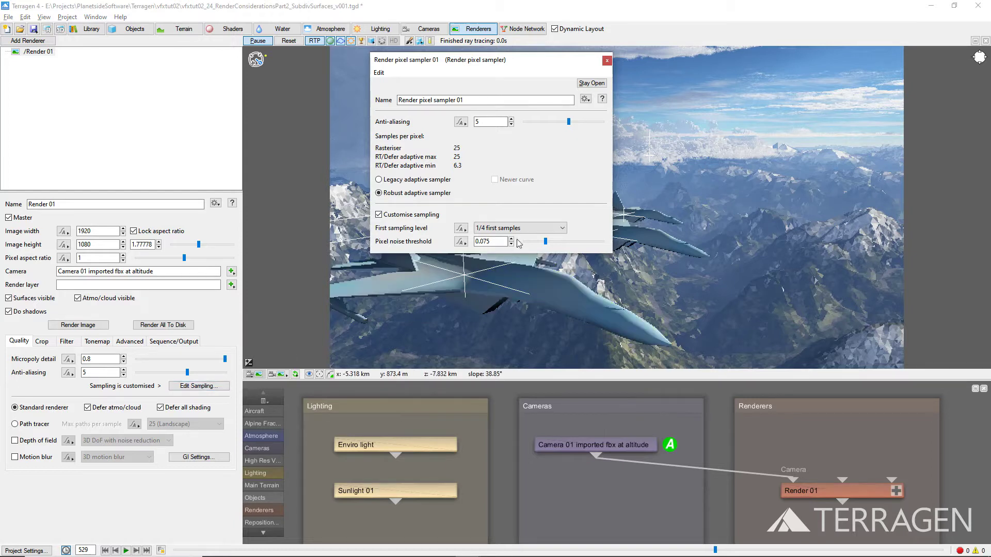
{"action": "left_click", "coordinate": [531, 229]}
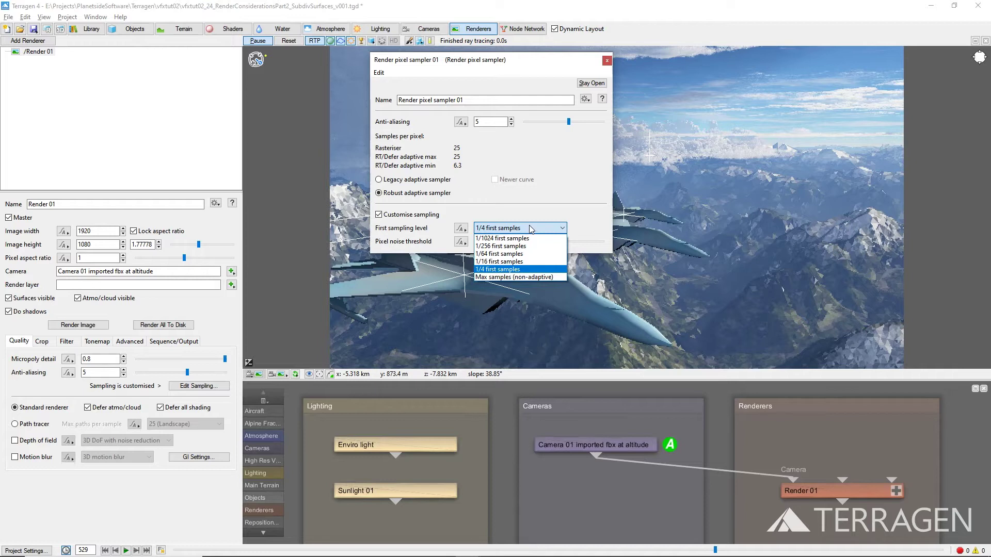
{"action": "left_click", "coordinate": [532, 229]}
{"action": "double_click", "coordinate": [493, 121]}
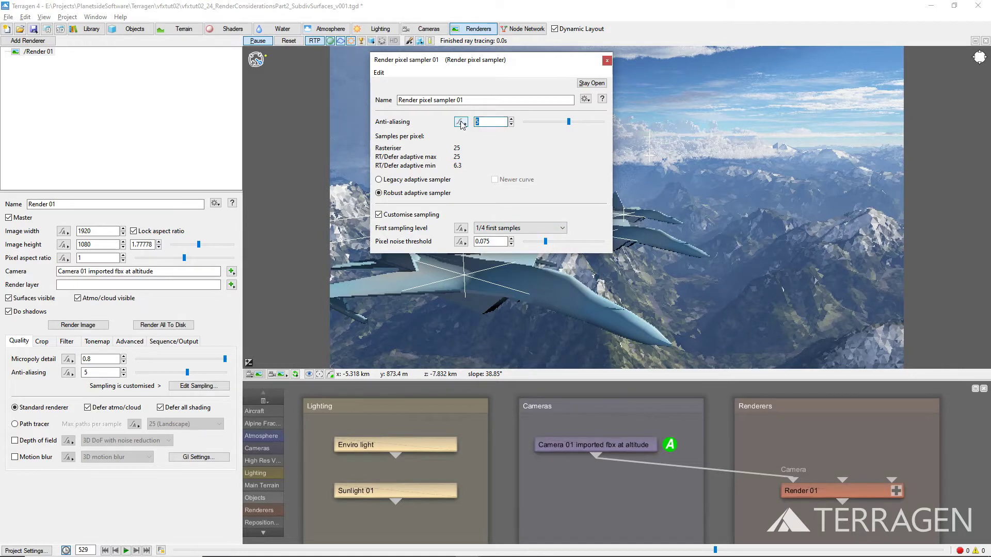
{"action": "type", "text": "2"}
{"action": "key", "text": "Return"}
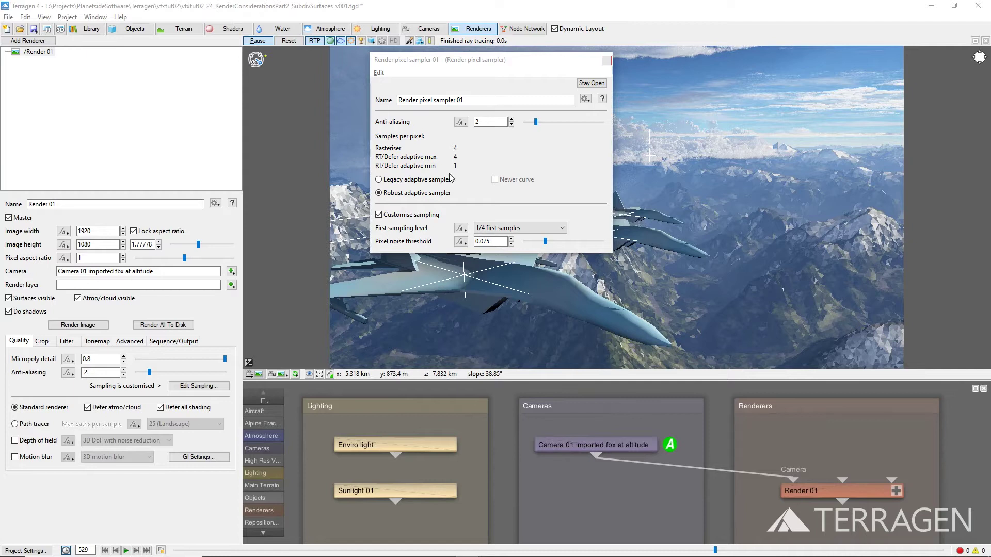
Step: Turn off customised sampling in the pixel sampler settings and close them
{"action": "left_click", "coordinate": [379, 215]}
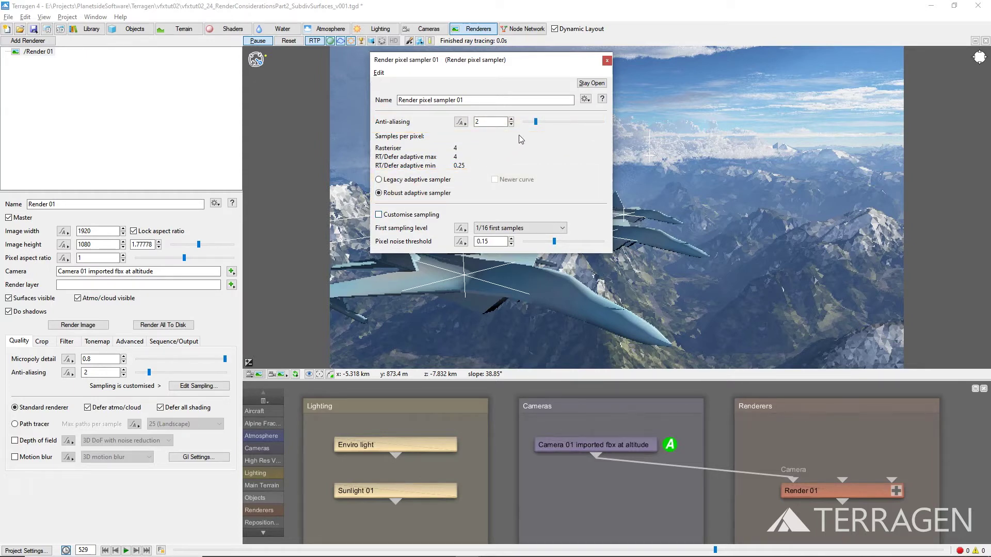
{"action": "mouse_move", "coordinate": [534, 123]}
{"action": "left_mouse_down"}
{"action": "mouse_move", "coordinate": [603, 124]}
{"action": "mouse_move", "coordinate": [525, 123]}
{"action": "mouse_move", "coordinate": [534, 123]}
{"action": "left_mouse_up"}
{"action": "left_click", "coordinate": [607, 61]}
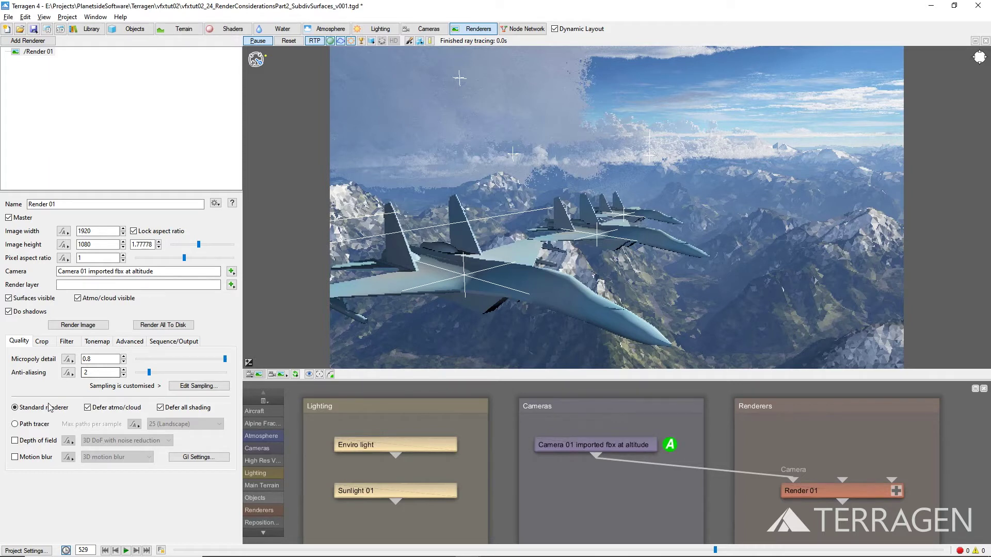
Step: Enable motion blur for Render 01 with the 3D motion blur method
{"action": "left_click", "coordinate": [15, 457]}
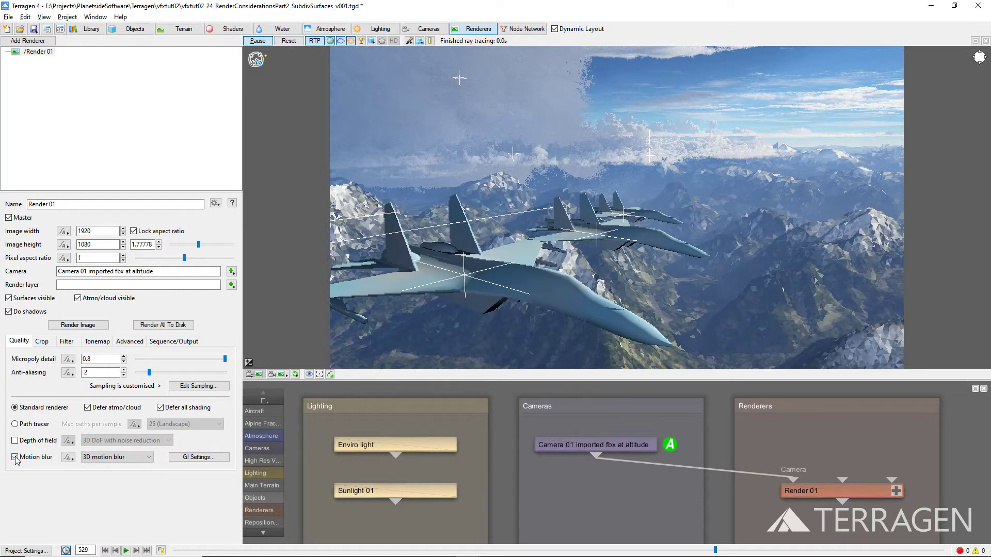
{"action": "left_click", "coordinate": [142, 458]}
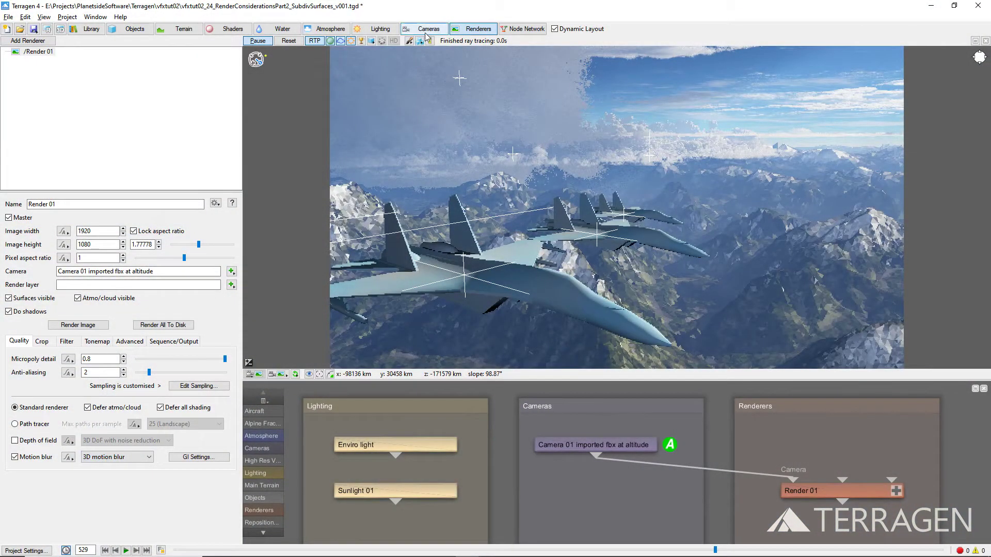
Step: Set the motion blur position of Camera 01 imported fbx at altitude to Start on frame
{"action": "left_click", "coordinate": [427, 31]}
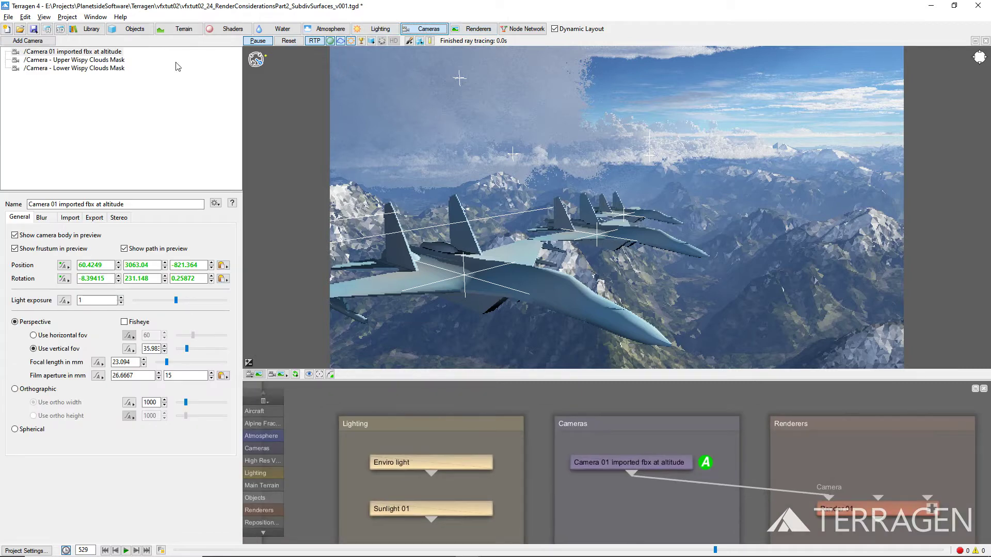
{"action": "left_click", "coordinate": [114, 52]}
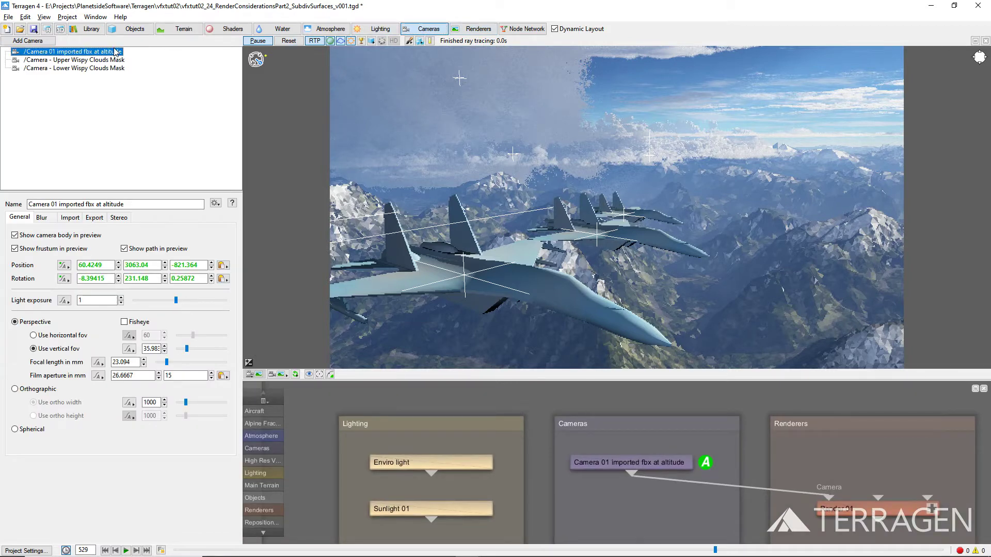
{"action": "left_click", "coordinate": [56, 223]}
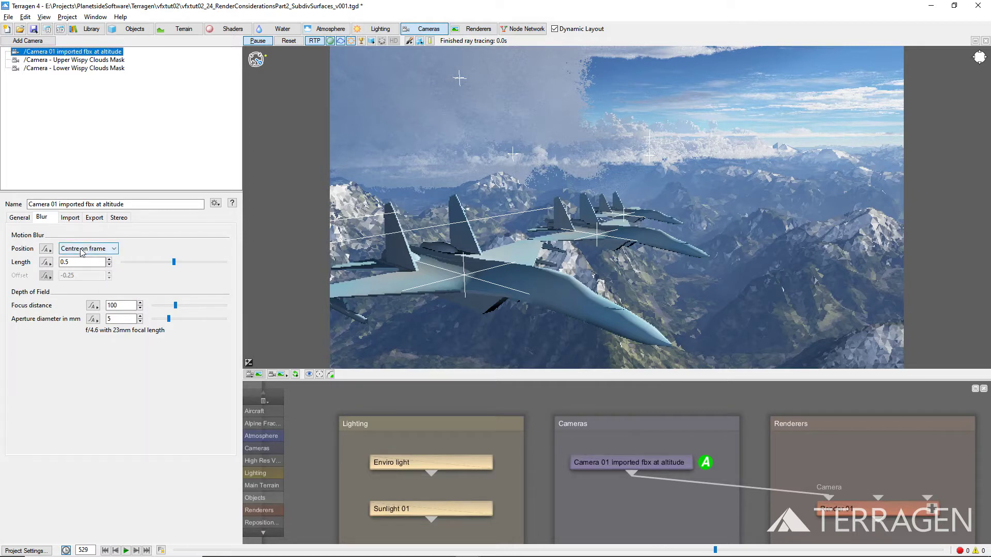
{"action": "left_click", "coordinate": [80, 251]}
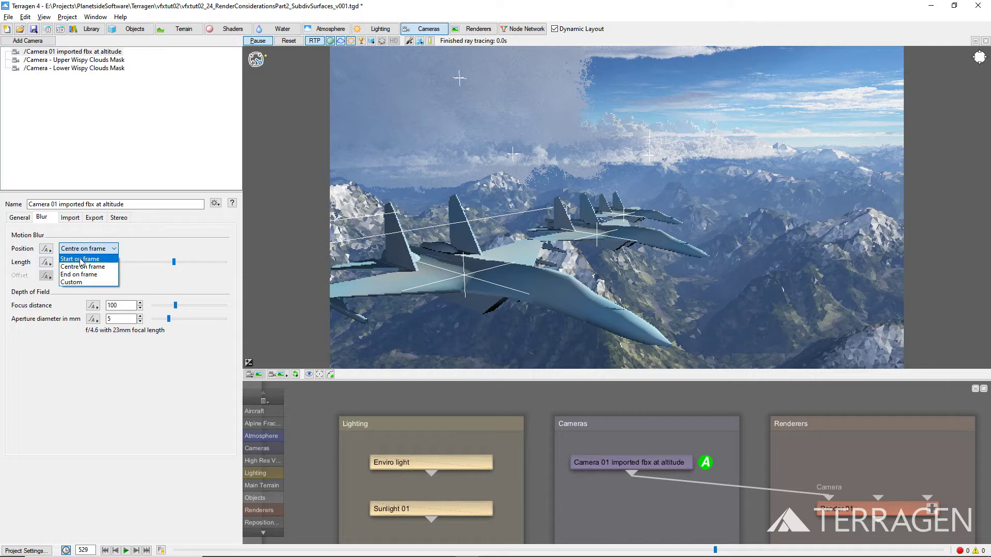
{"action": "left_click", "coordinate": [80, 259]}
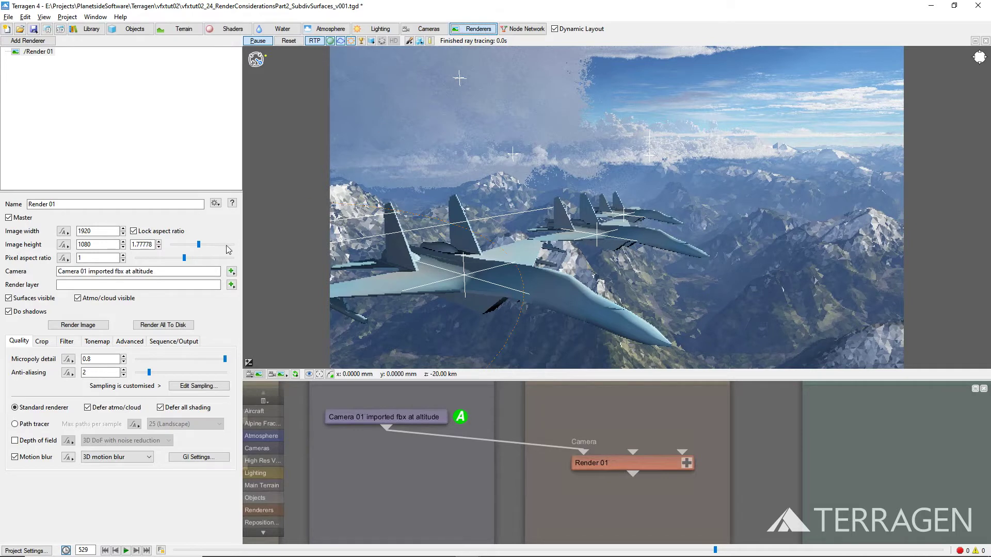
Step: Set Render 01's ray detail region to 360 degree detail (optimal), and open the subdiv settings so that they stay open
{"action": "left_click", "coordinate": [139, 343]}
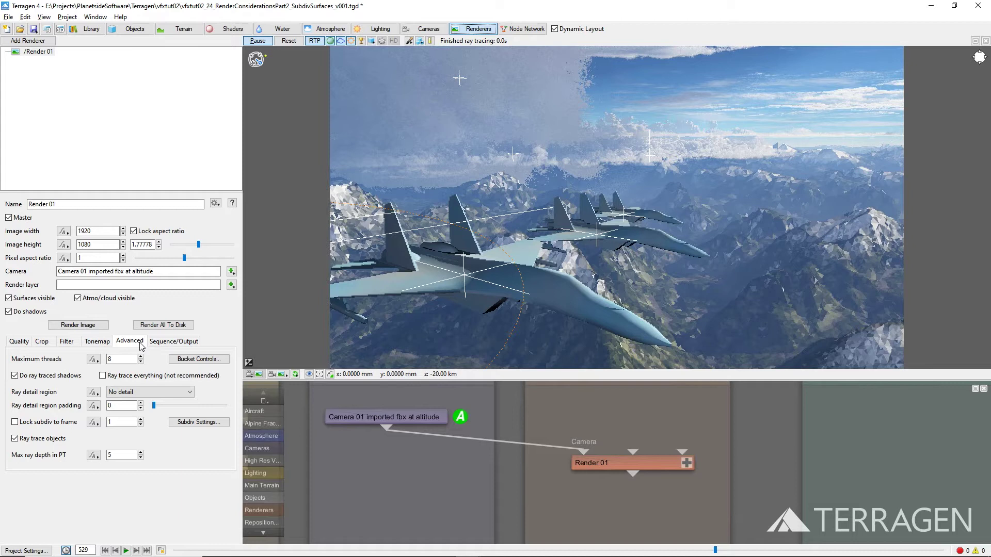
{"action": "left_click", "coordinate": [183, 393]}
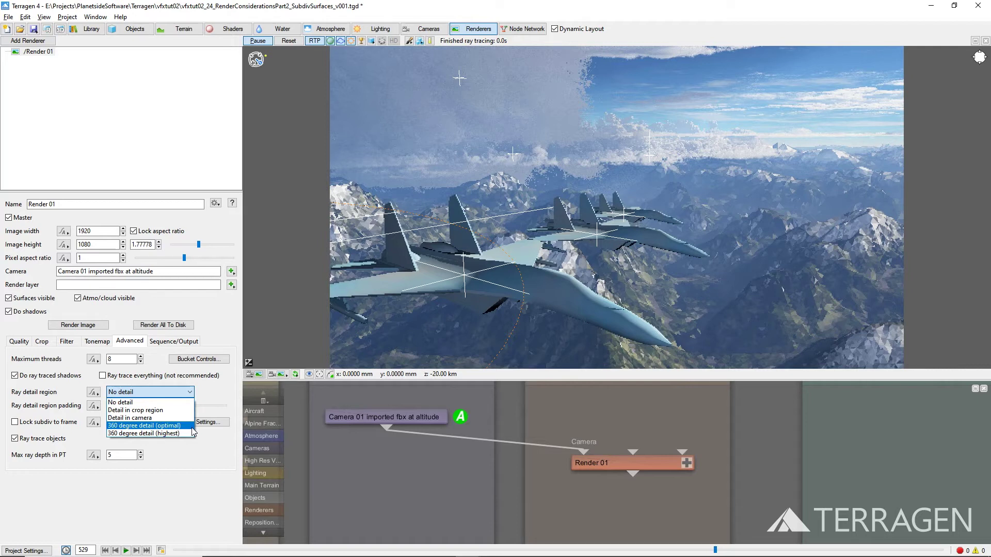
{"action": "left_click", "coordinate": [155, 425]}
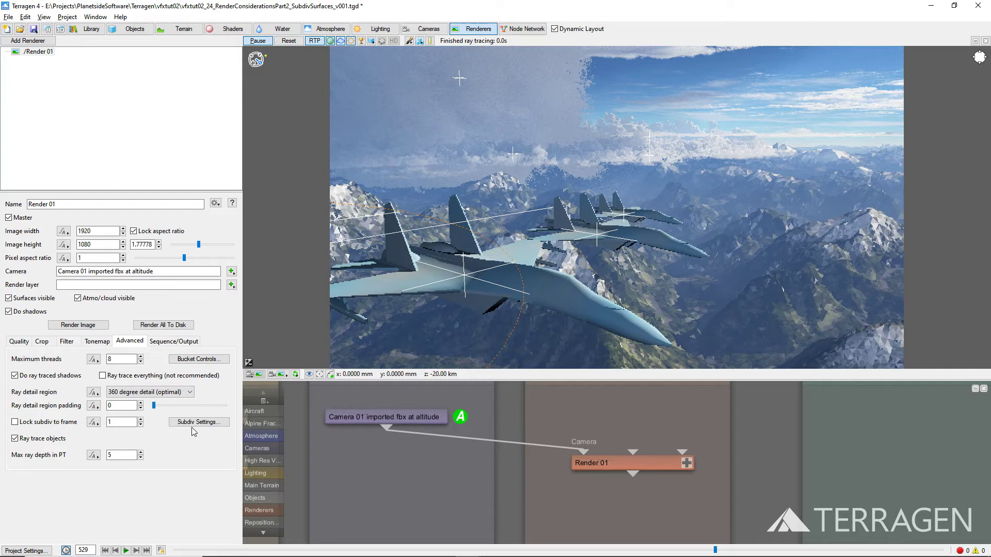
{"action": "left_click", "coordinate": [195, 423]}
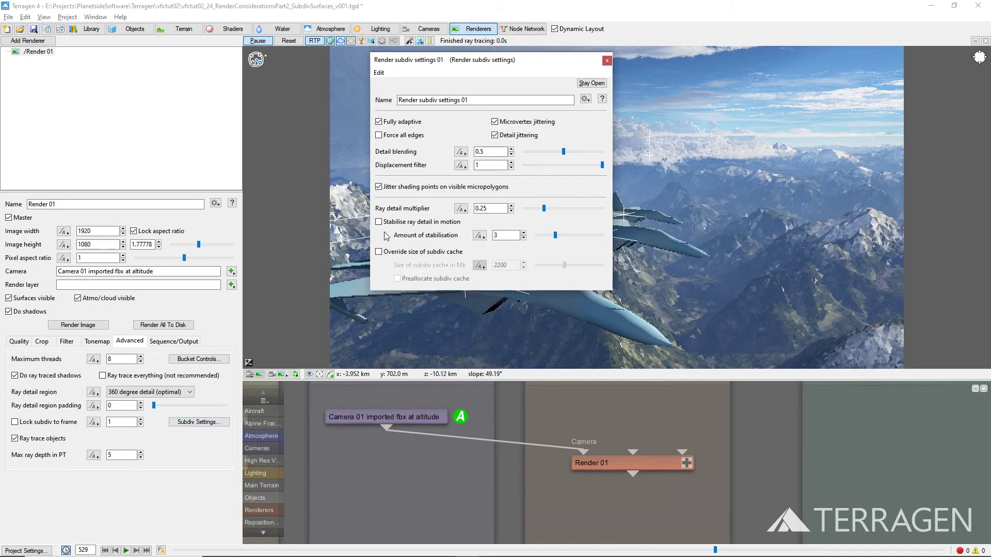
{"action": "left_click", "coordinate": [589, 85]}
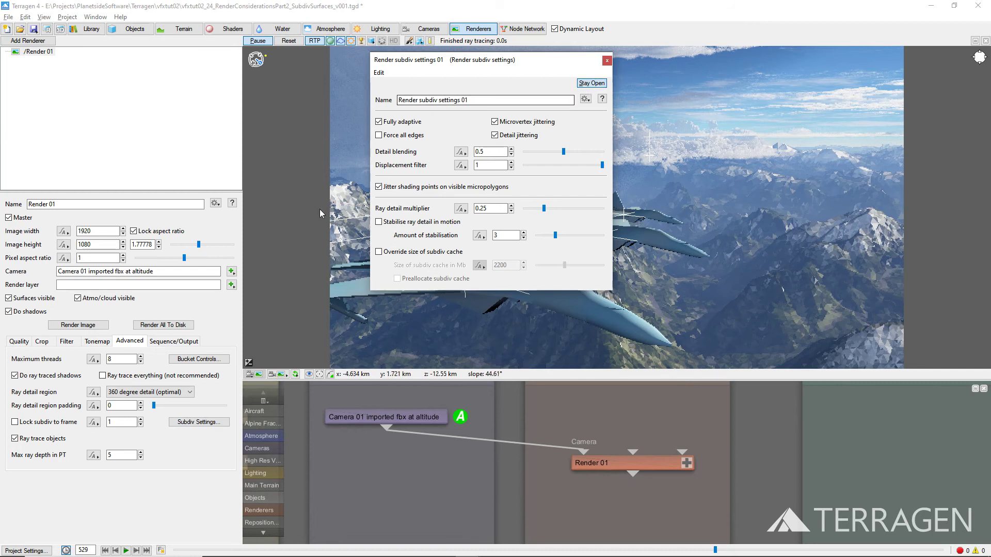
Step: Review the EXR and TIFF save options for Render 01's output and accept both as they are
{"action": "left_click", "coordinate": [190, 342]}
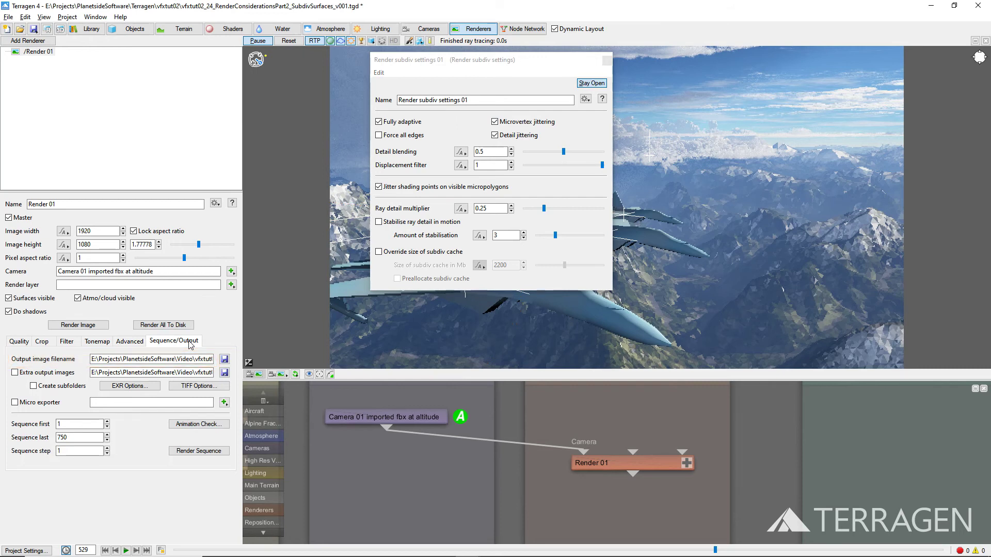
{"action": "left_click", "coordinate": [147, 387]}
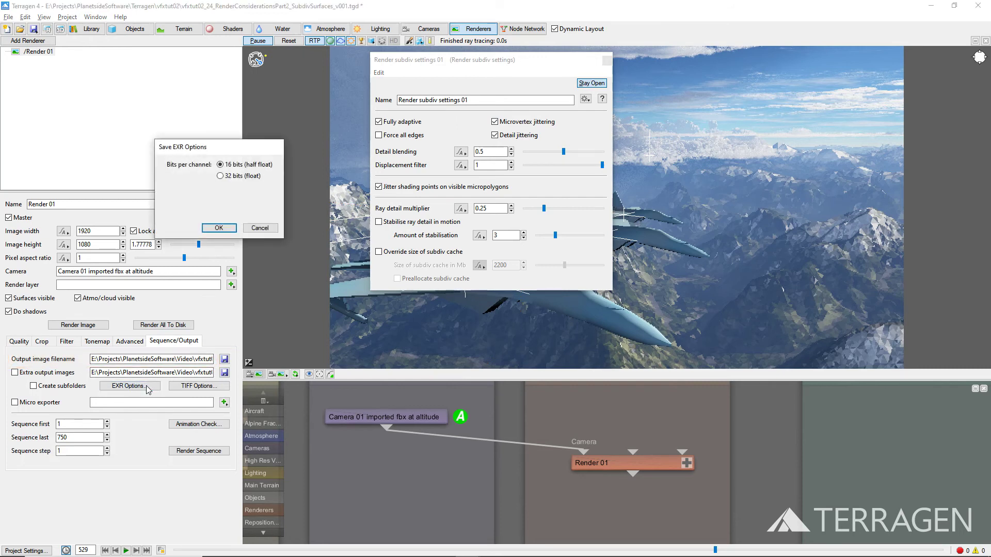
{"action": "left_click", "coordinate": [219, 227]}
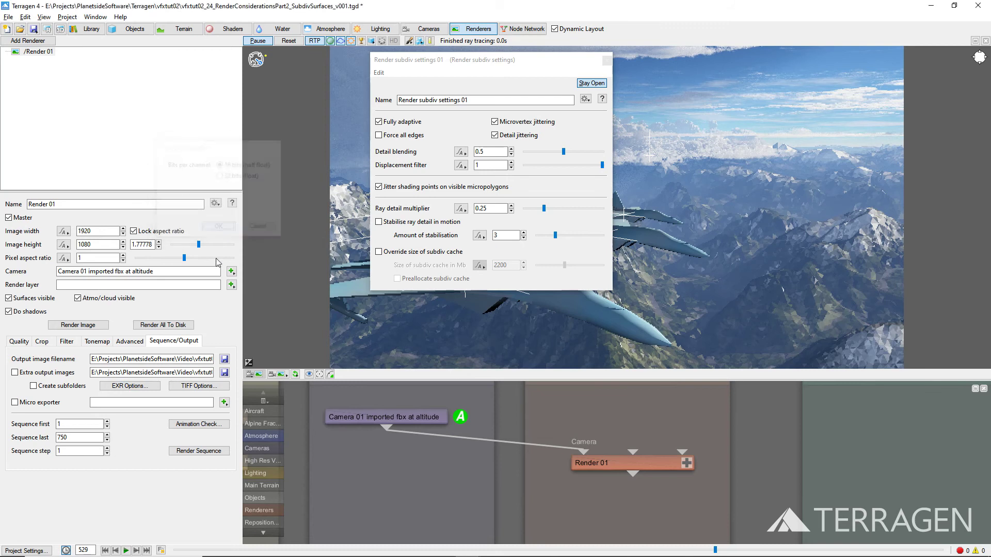
{"action": "left_click", "coordinate": [202, 387]}
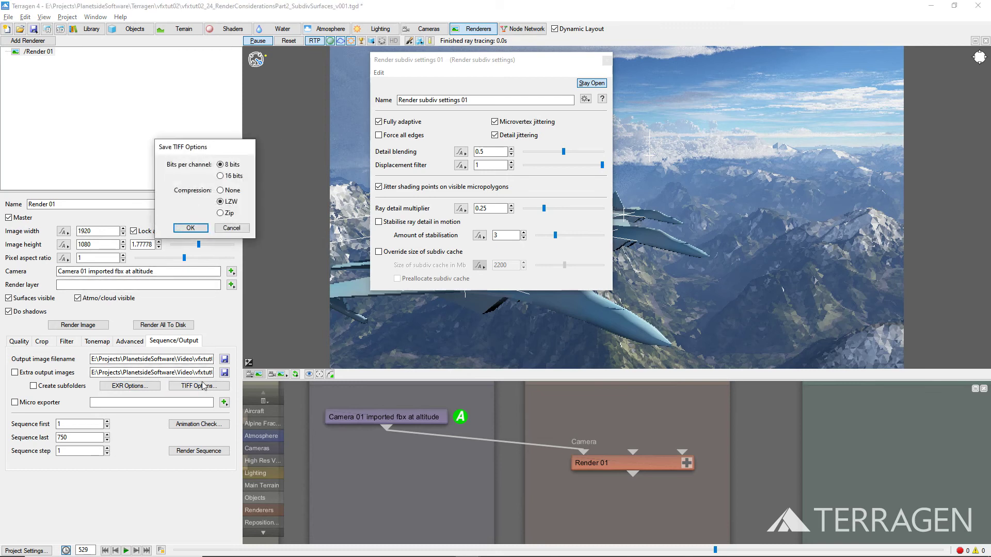
{"action": "left_click", "coordinate": [185, 228]}
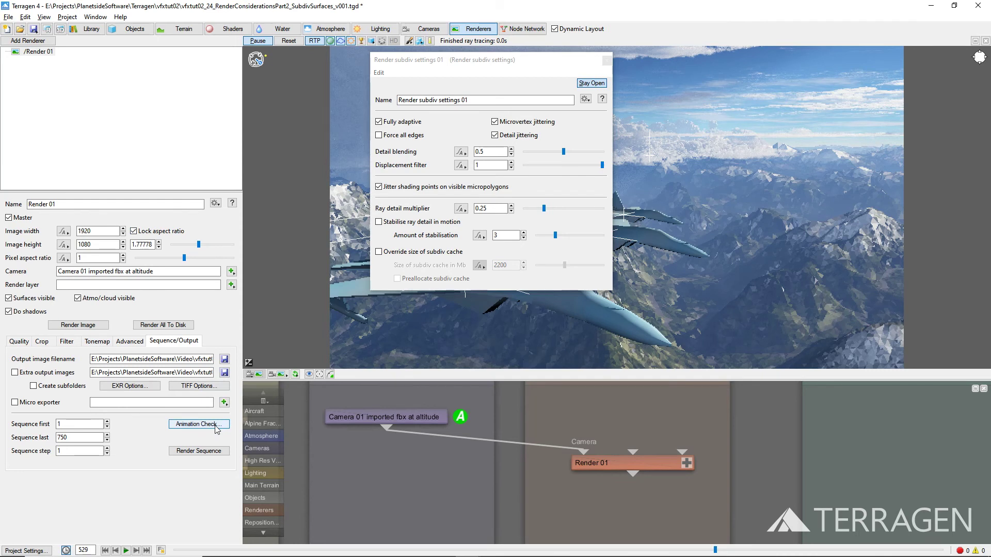
Step: Run the animation check on Render 01, accept the ideal values for detail jittering, force all edges and jitter shading points, and close the subdiv settings
{"action": "left_click", "coordinate": [198, 424]}
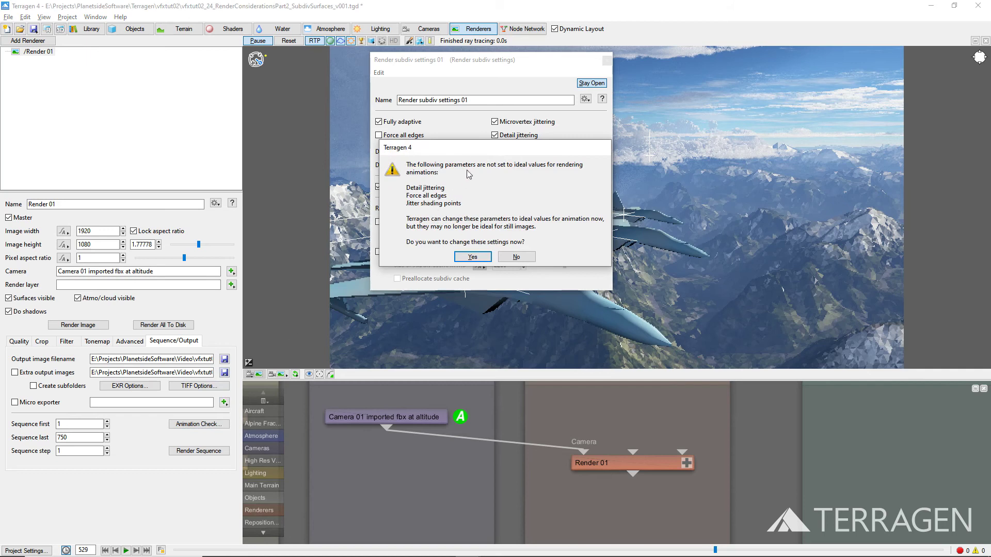
{"action": "left_click_drag", "start_coordinate": [476, 155], "coordinate": [714, 181]}
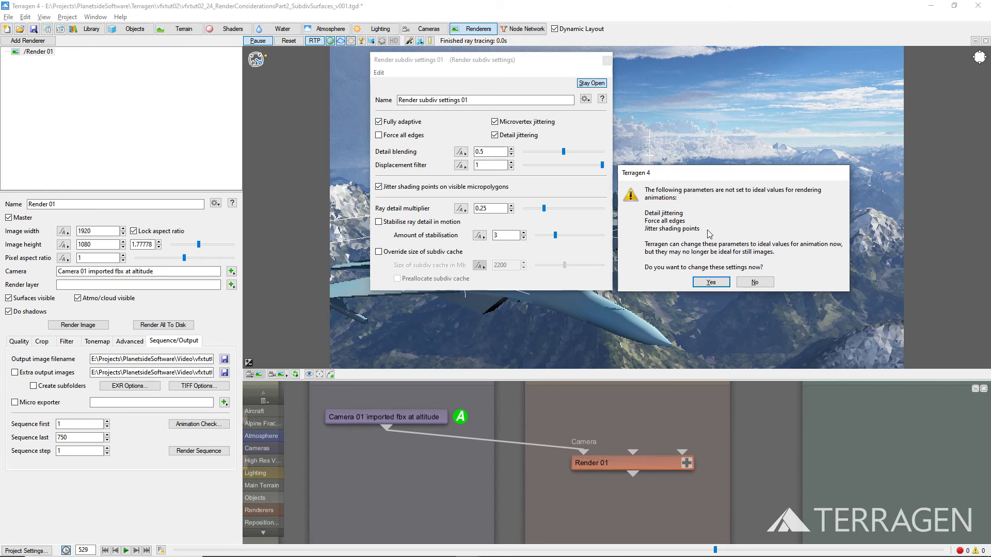
{"action": "left_click", "coordinate": [711, 282]}
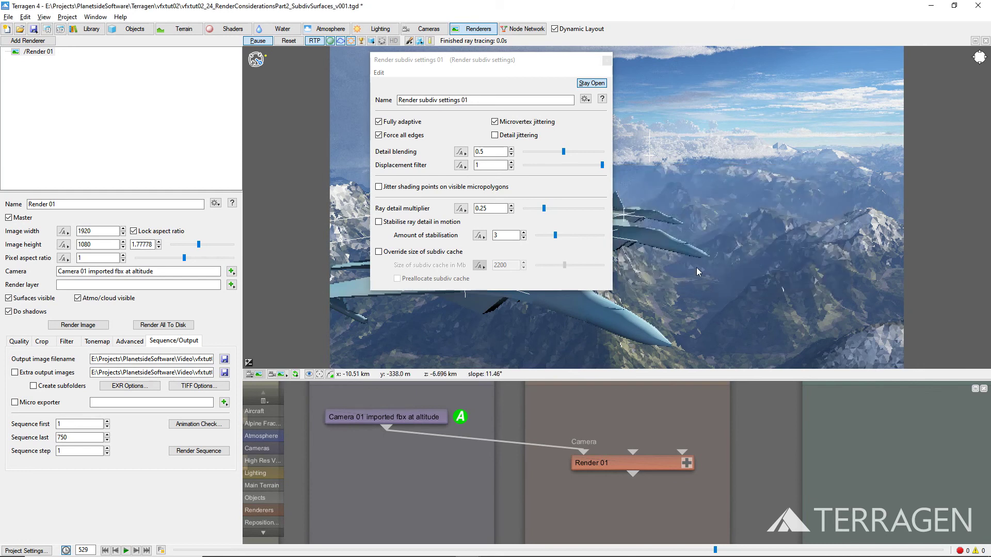
{"action": "left_click", "coordinate": [607, 62]}
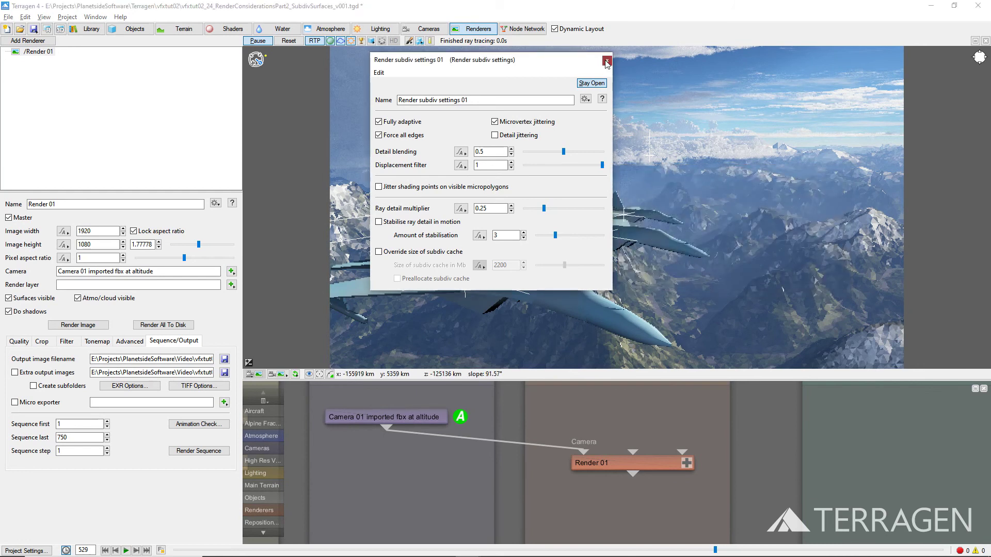
{"action": "left_click", "coordinate": [607, 61]}
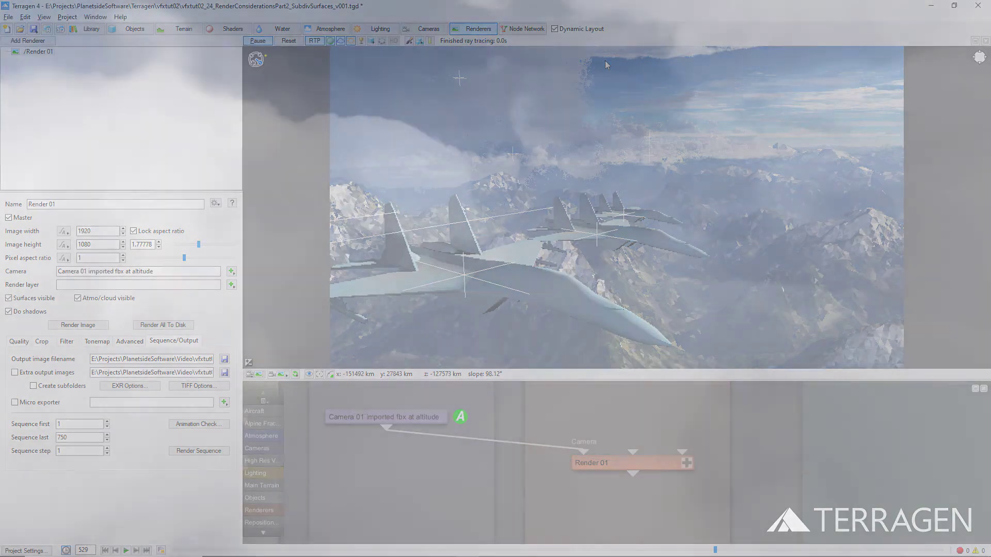